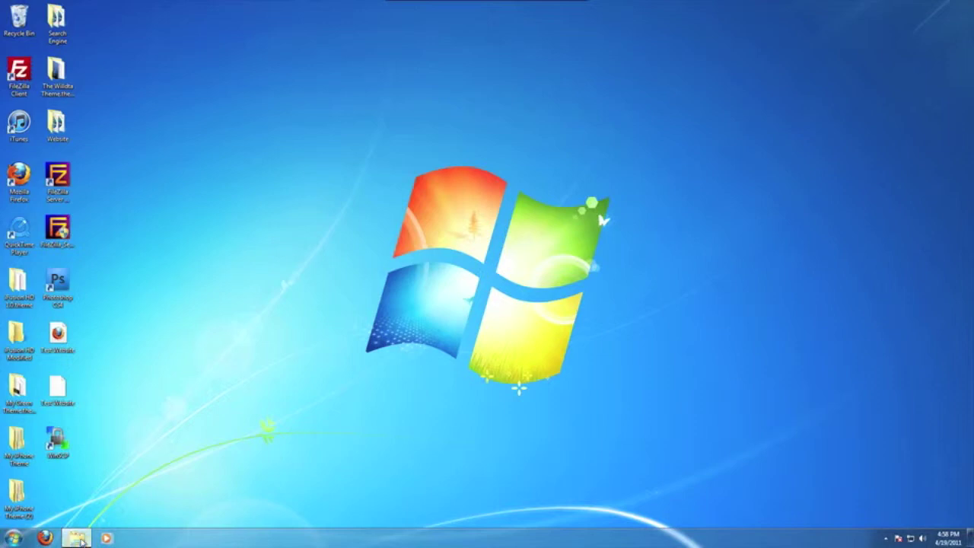
# Create a new folder on an empty area of the desktop, away from the existing icons
pyautogui.click(713, 43)
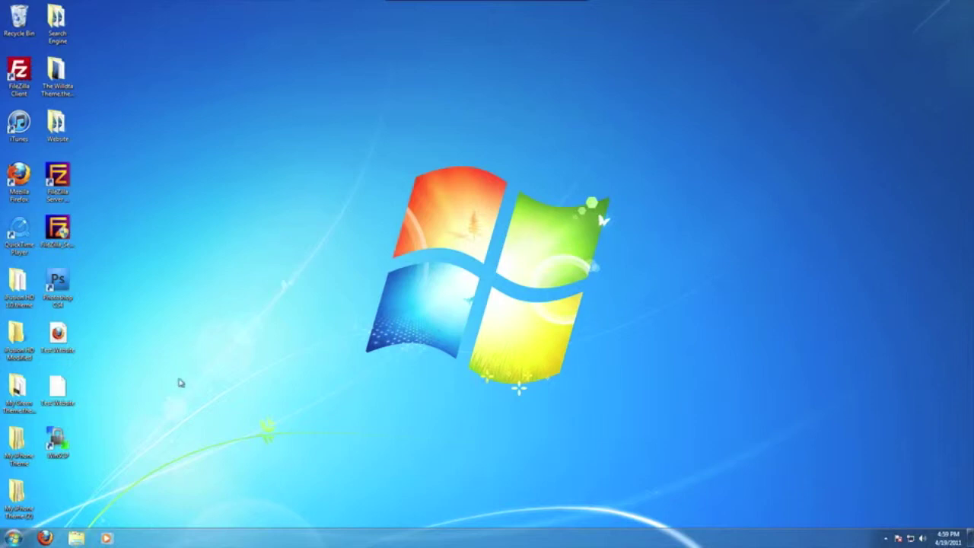
pyautogui.rightClick(943, 18)
pyautogui.moveTo(910, 101)
pyautogui.click(840, 98)
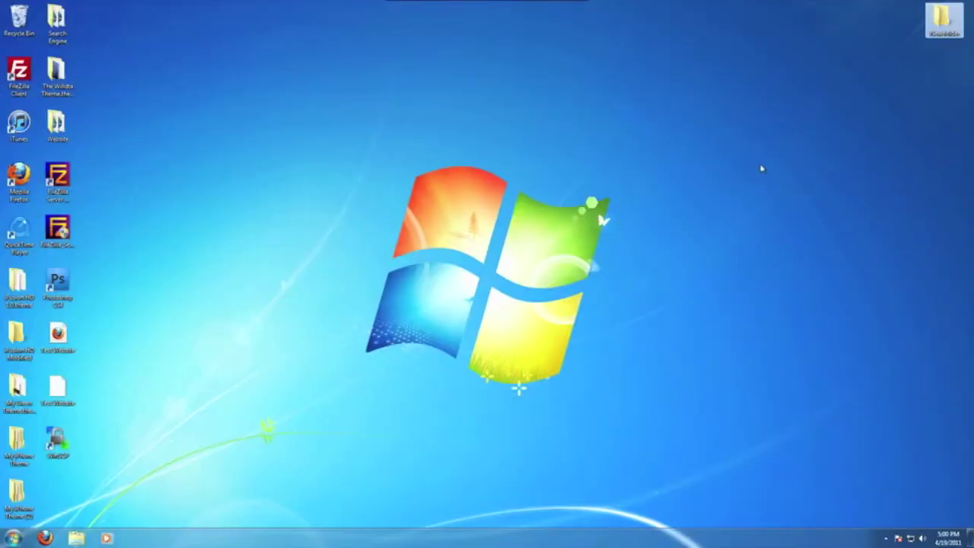
pyautogui.click(761, 169)
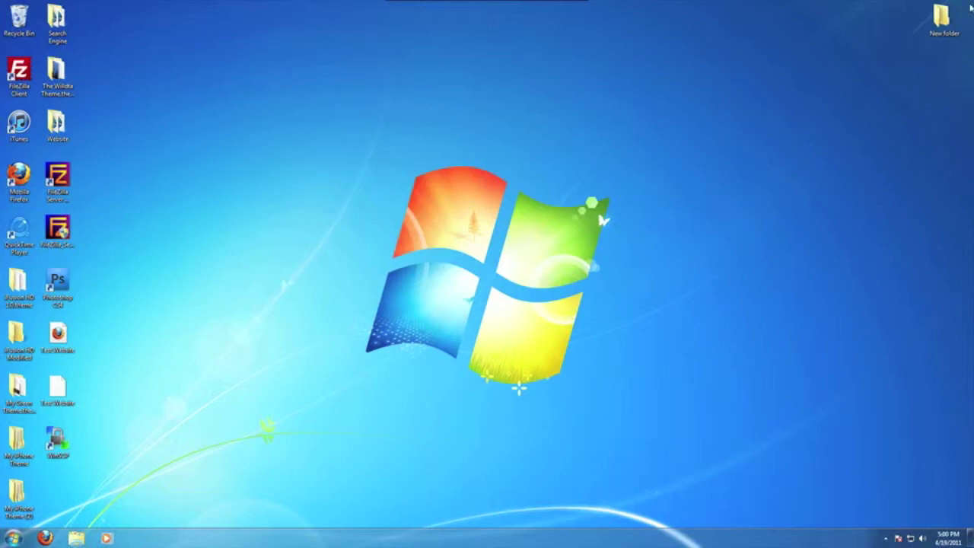
# Rename the new desktop folder as Tutorial Theme
pyautogui.rightClick(944, 14)
pyautogui.click(895, 176)
pyautogui.write('Tutorial Theme')
pyautogui.press('Return')
pyautogui.click(894, 176)
# Open the Tutorial Theme folder and create a subfolder named Bundles in it
pyautogui.doubleClick(944, 21)
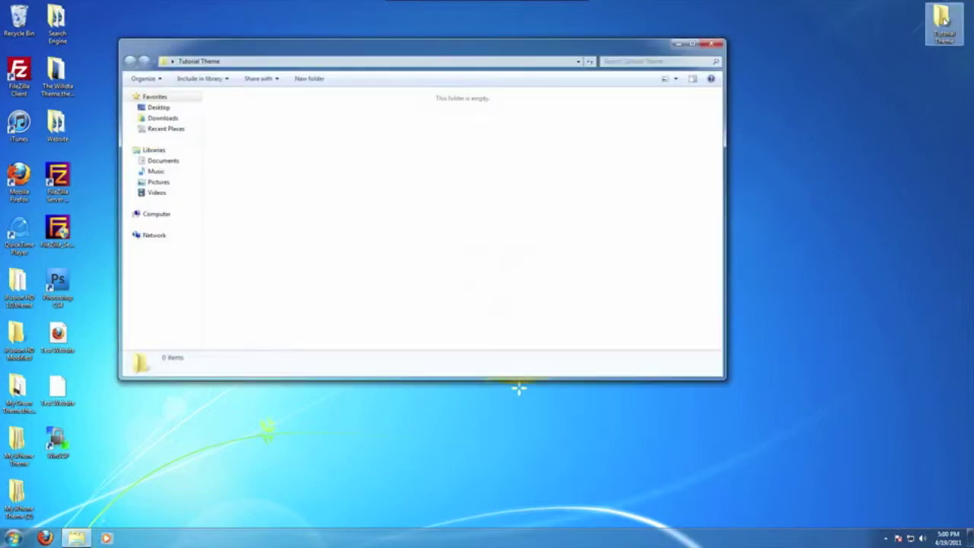
pyautogui.moveTo(445, 53); pyautogui.dragTo(484, 89)
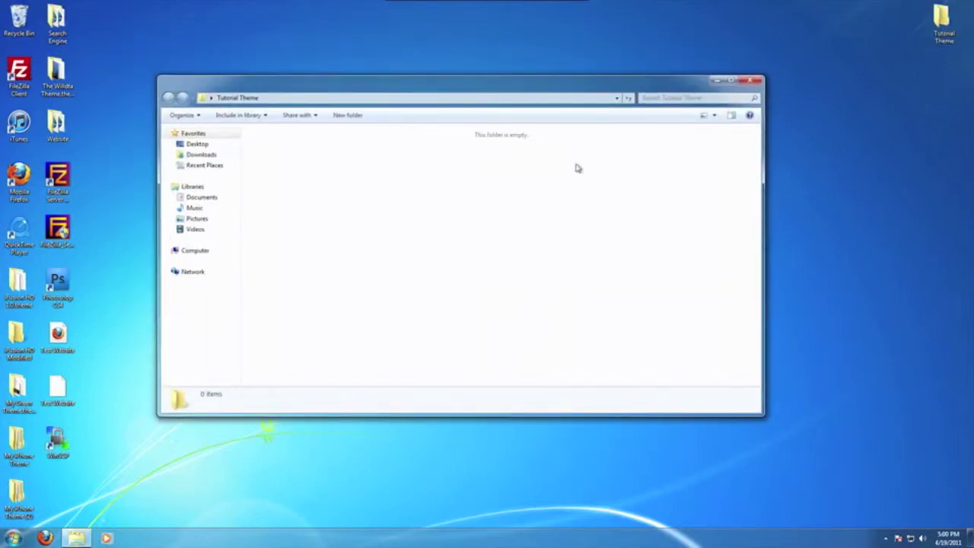
pyautogui.rightClick(286, 168)
pyautogui.moveTo(367, 289)
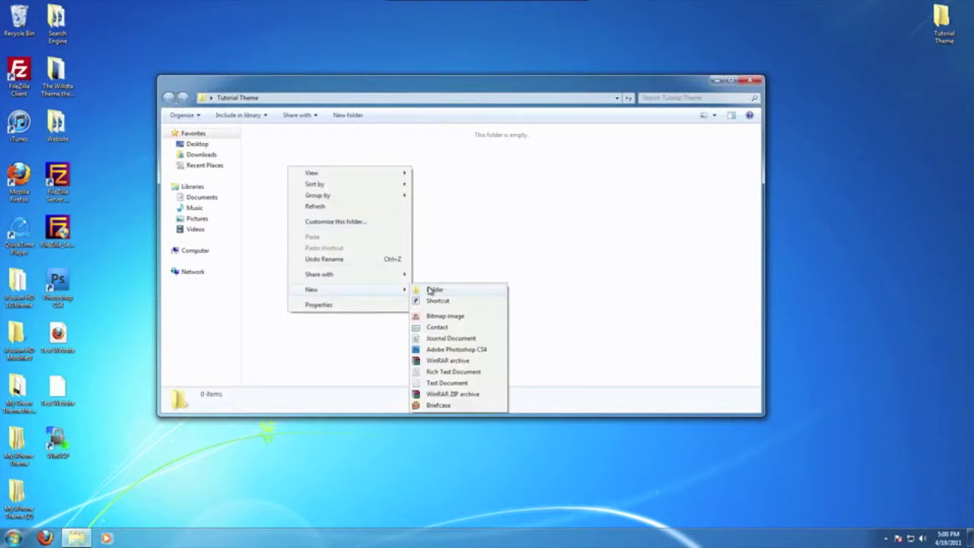
pyautogui.click(432, 290)
pyautogui.write('Bundles')
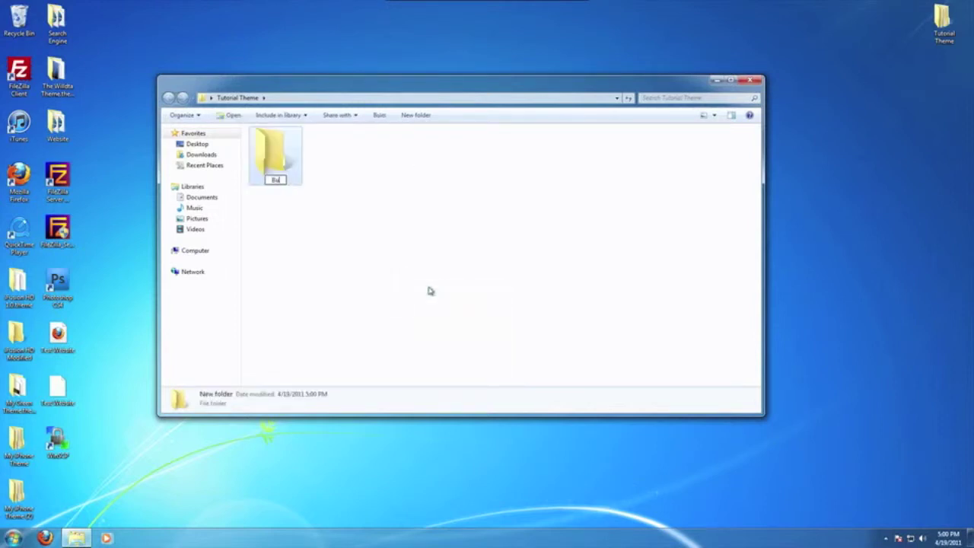
pyautogui.press('Return')
pyautogui.click(412, 276)
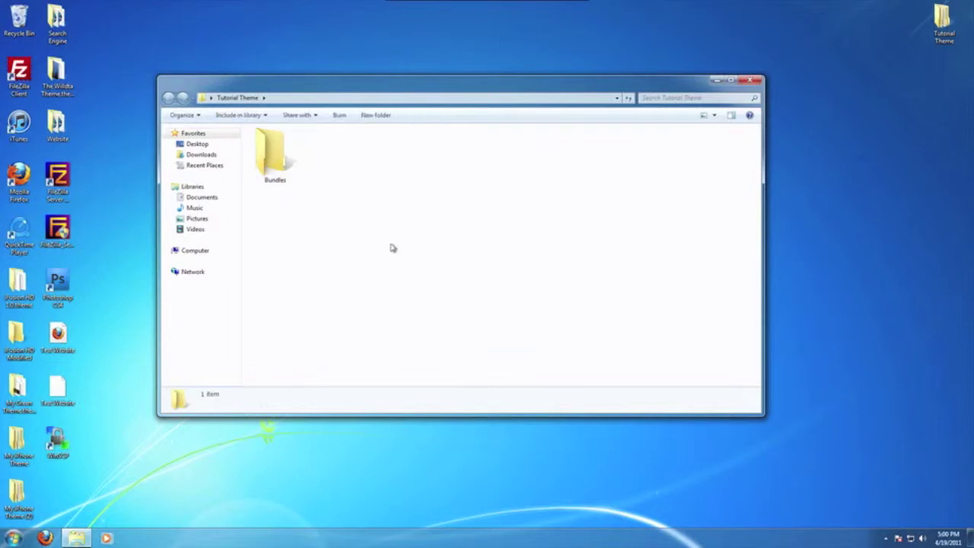
# Create a second subfolder named Folders inside the Tutorial Theme folder
pyautogui.rightClick(342, 159)
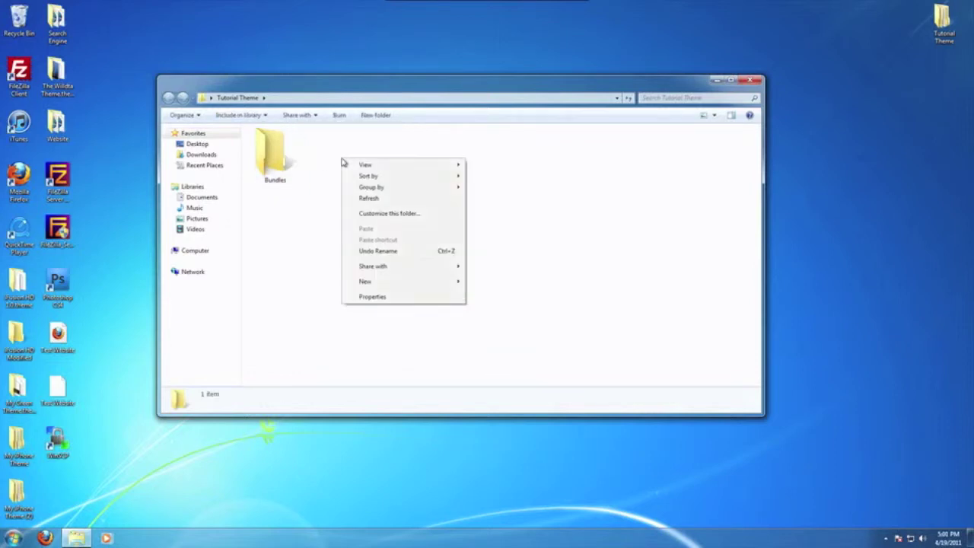
pyautogui.moveTo(446, 284)
pyautogui.click(487, 282)
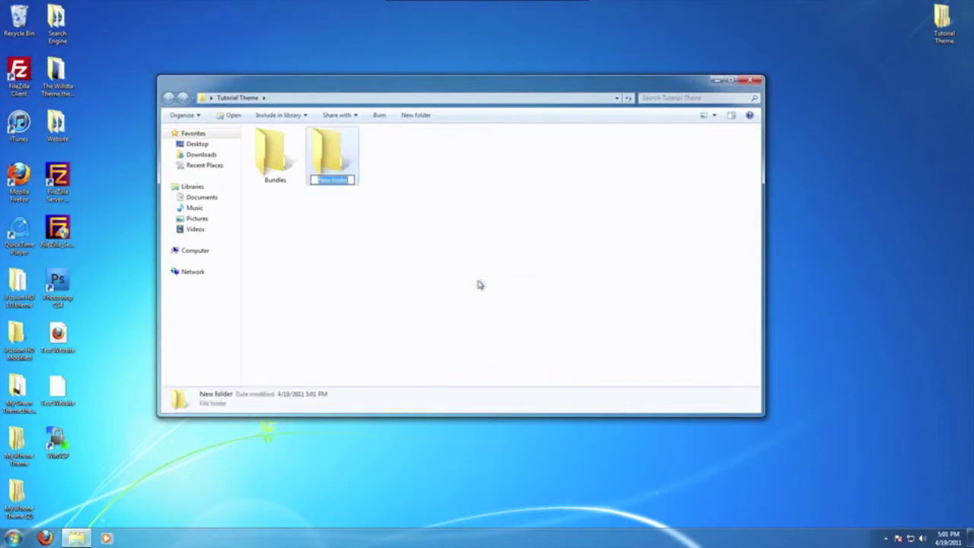
pyautogui.write('Folders')
pyautogui.press('Return')
pyautogui.click(426, 200)
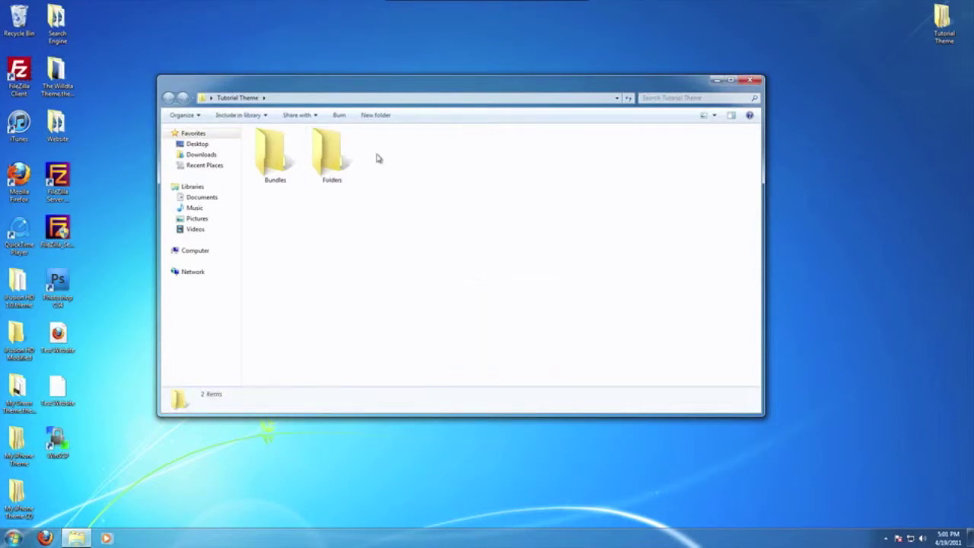
# Create a subfolder named Icons inside the Tutorial Theme folder
pyautogui.rightClick(378, 158)
pyautogui.moveTo(449, 279)
pyautogui.click(555, 280)
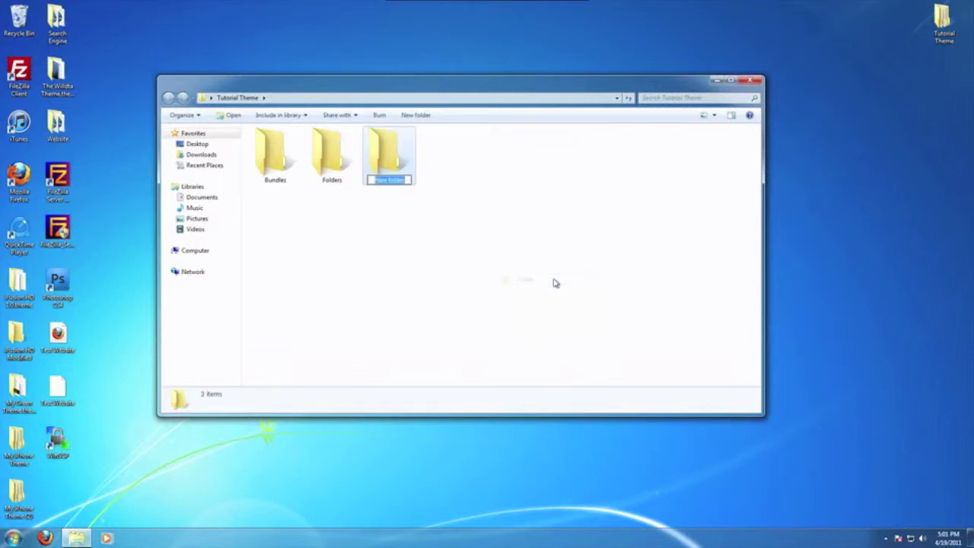
pyautogui.write('Icons')
pyautogui.press('Return')
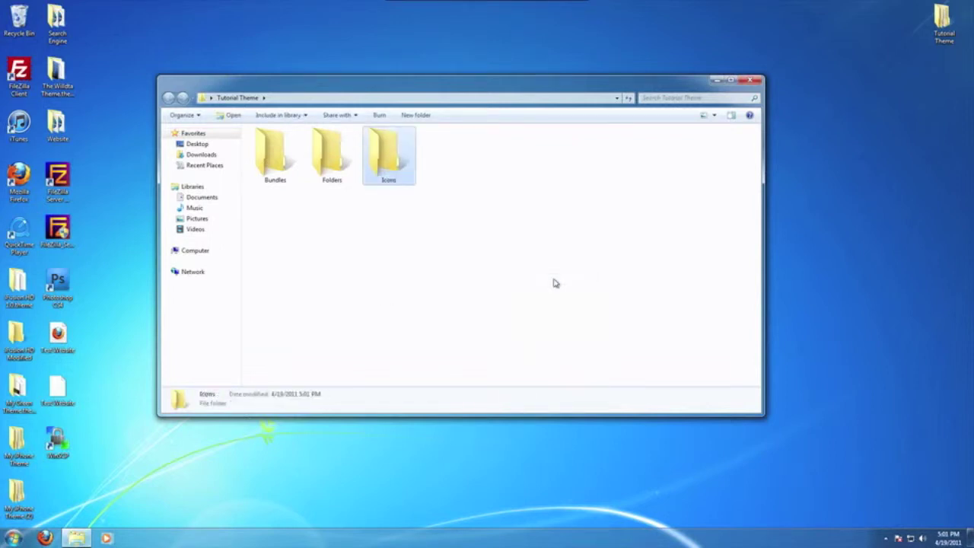
pyautogui.click(554, 283)
# Create a subfolder named UIImages inside the Tutorial Theme folder
pyautogui.rightClick(436, 160)
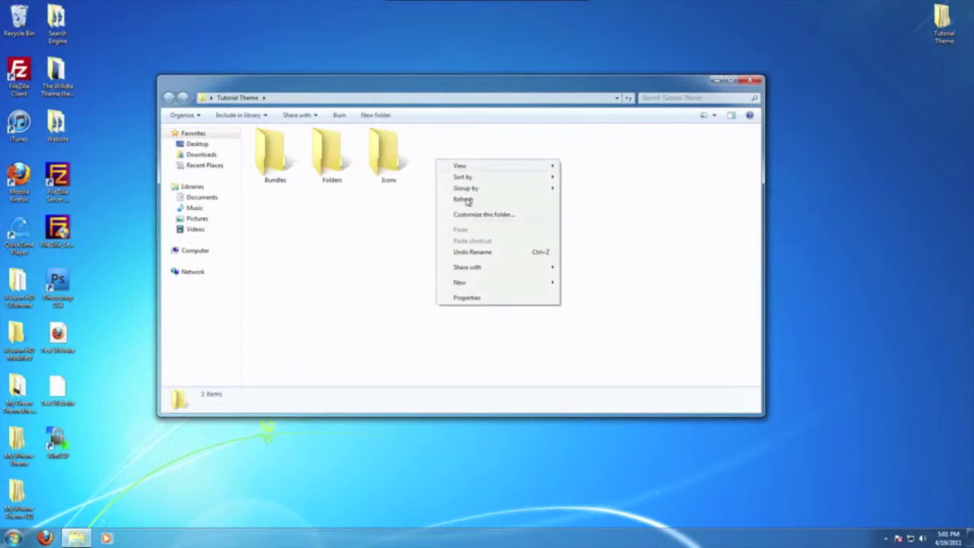
pyautogui.click(561, 282)
pyautogui.write('UIImag')
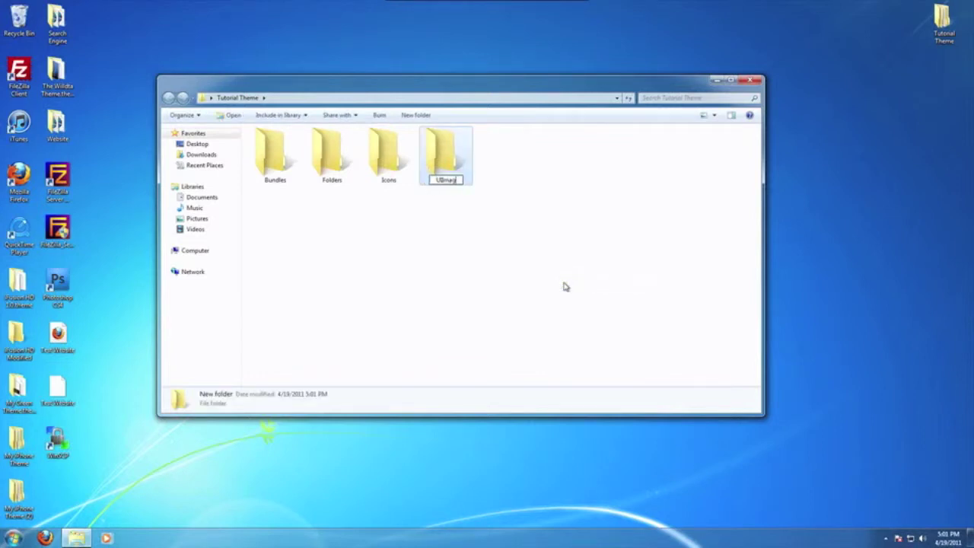
pyautogui.write('es')
pyautogui.press('Return')
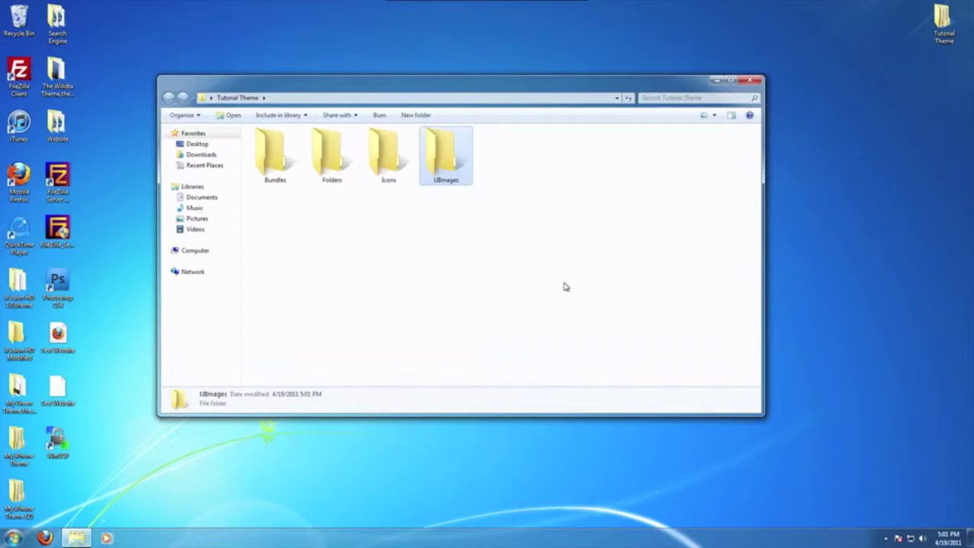
pyautogui.click(564, 287)
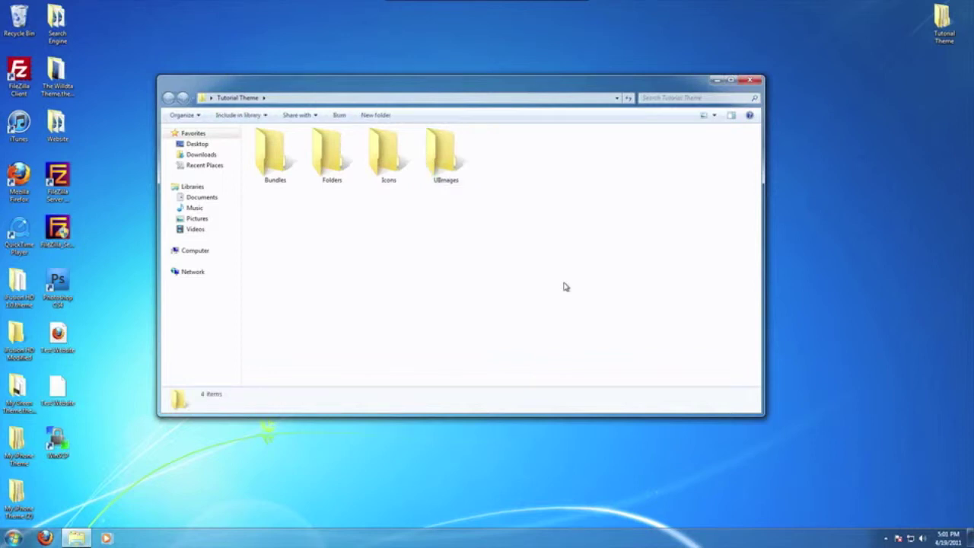
# Examine the contents of The Willdta Theme.theme example on the desktop and the image files in its UIImages folder
pyautogui.doubleClick(58, 76)
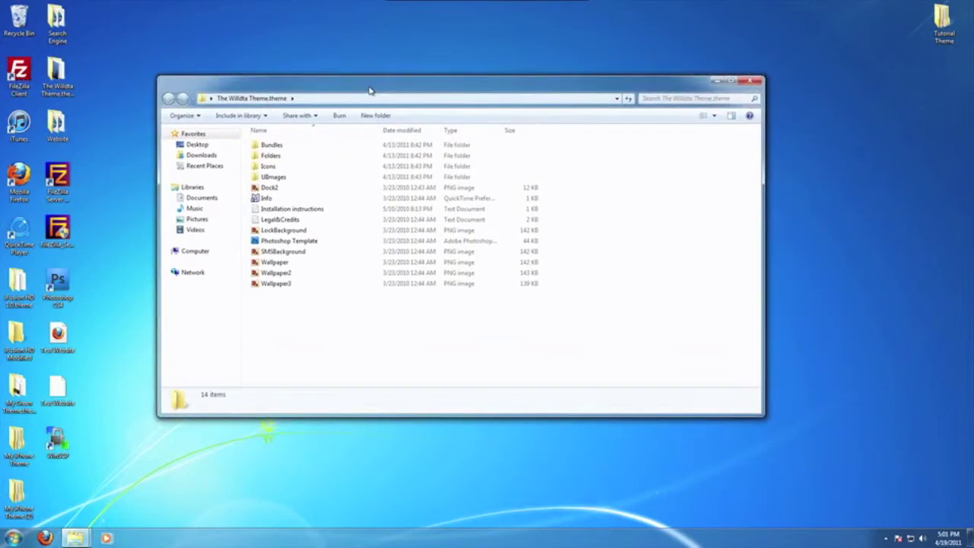
pyautogui.click(755, 79)
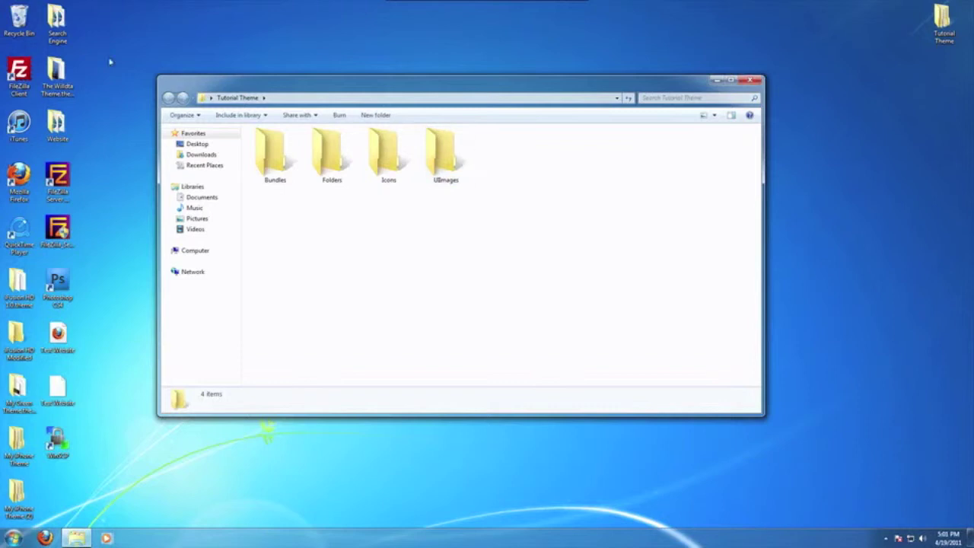
pyautogui.doubleClick(57, 72)
pyautogui.doubleClick(315, 179)
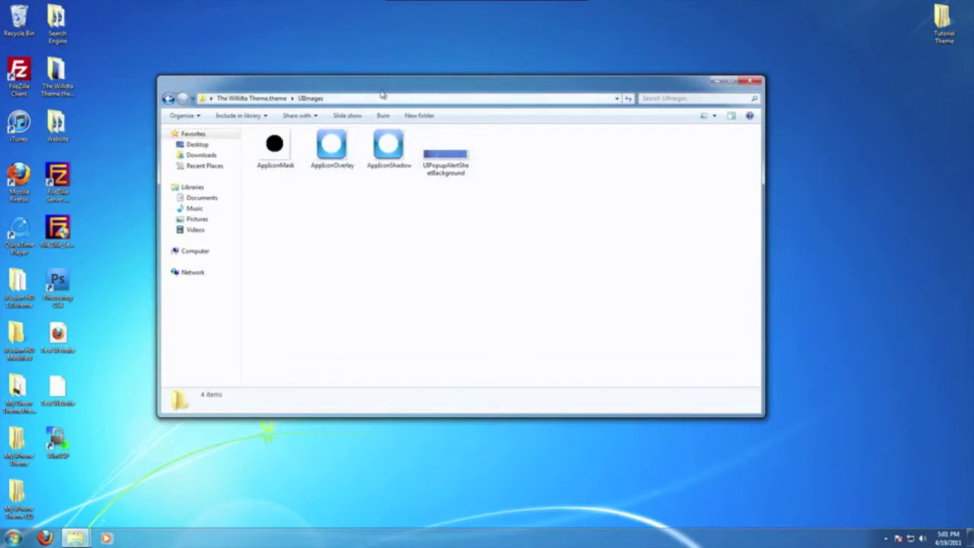
pyautogui.click(750, 83)
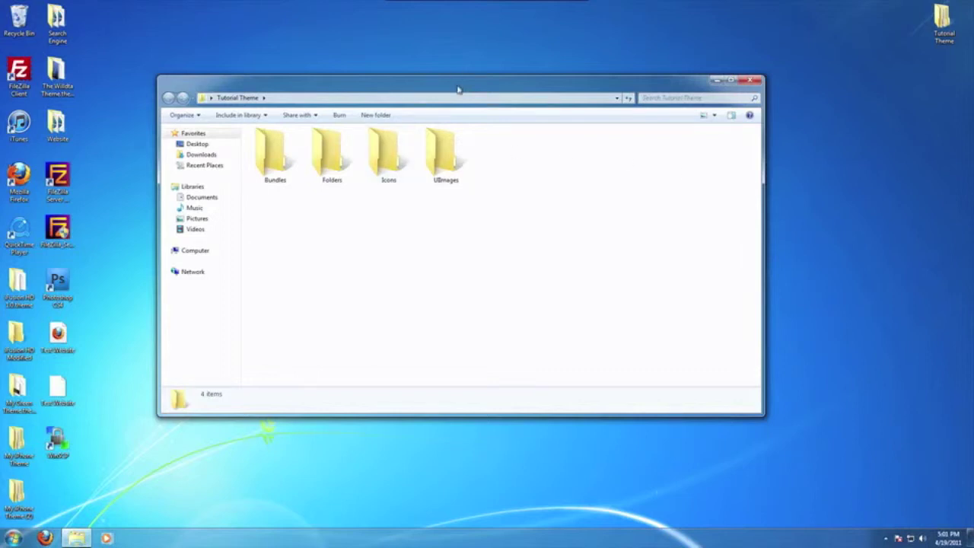
pyautogui.doubleClick(57, 73)
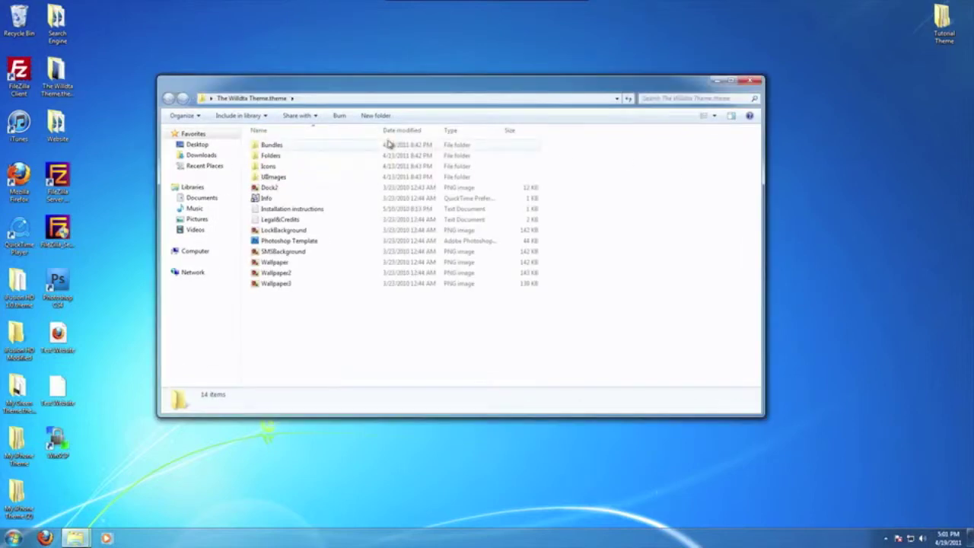
pyautogui.doubleClick(297, 177)
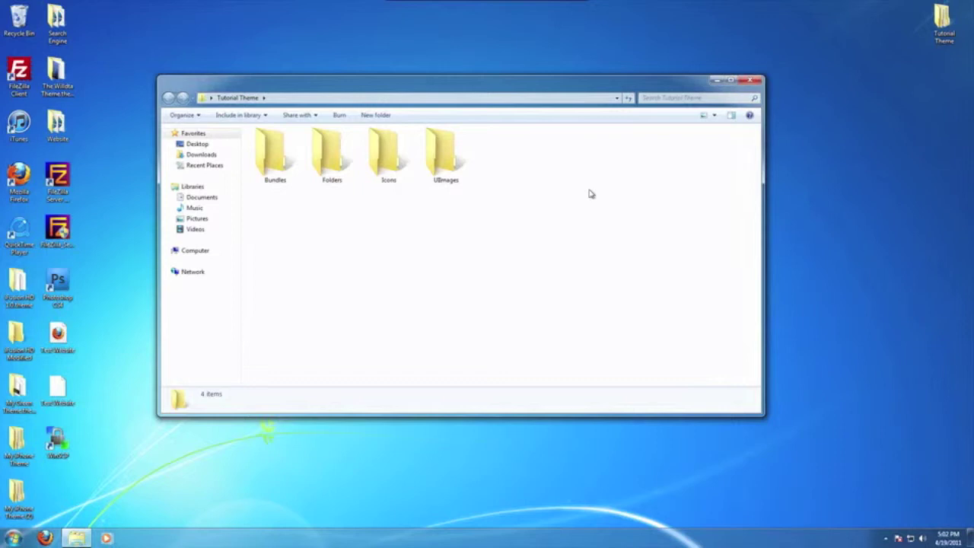
# Create a subfolder named UISounds inside the Tutorial Theme folder
pyautogui.rightClick(497, 163)
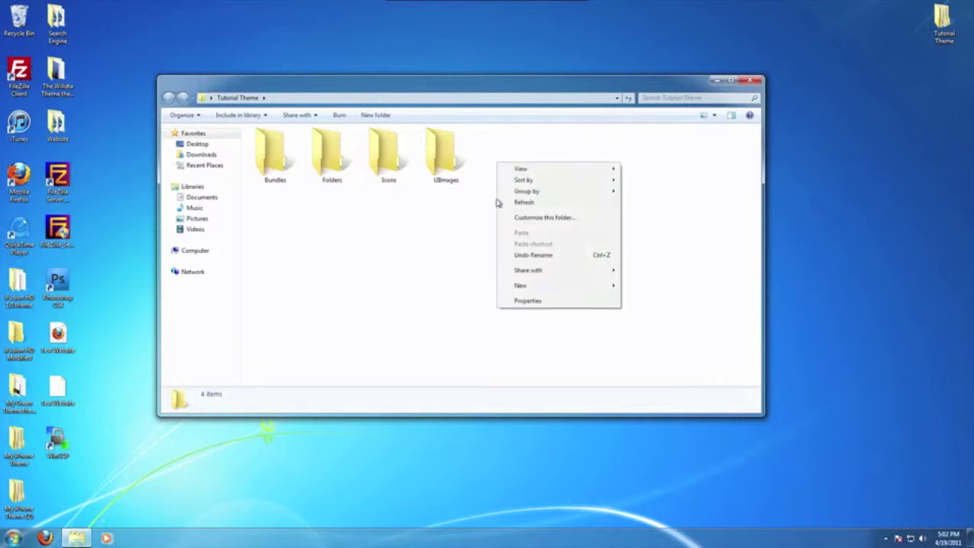
pyautogui.moveTo(553, 288)
pyautogui.click(631, 286)
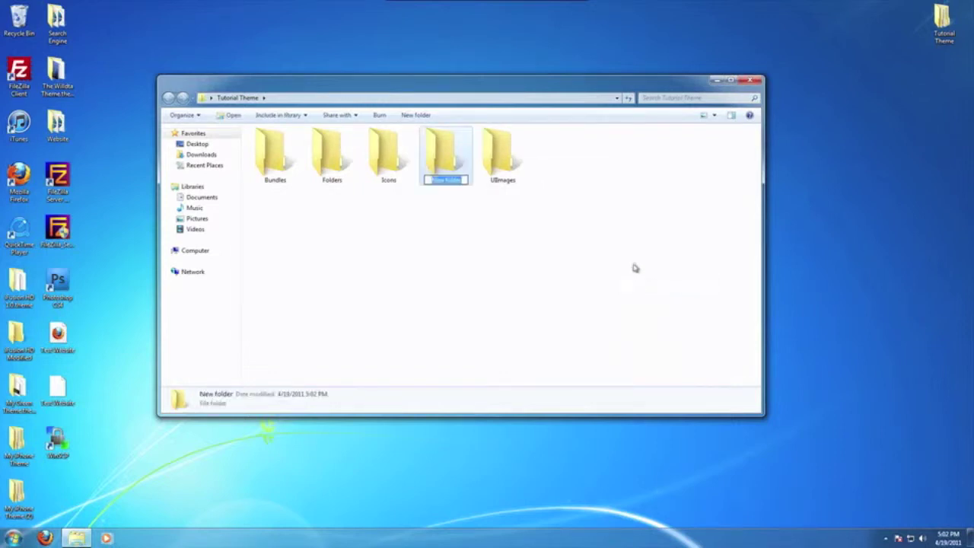
pyautogui.write('UISounds')
pyautogui.press('Return')
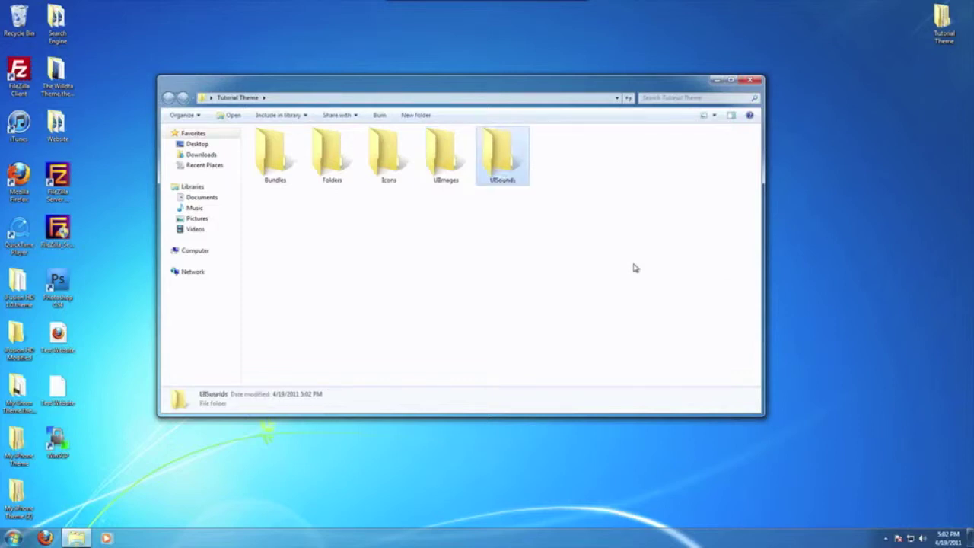
pyautogui.click(635, 267)
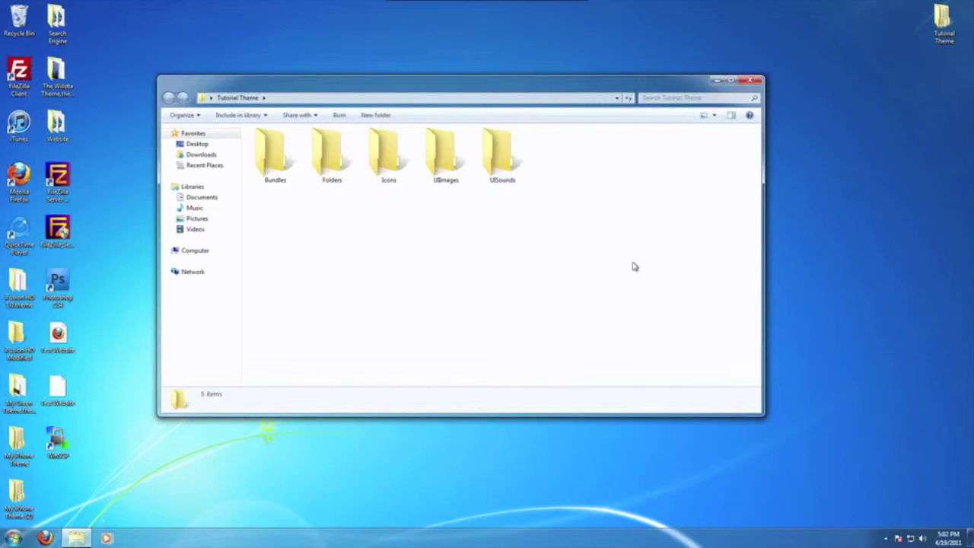
# Examine the contents of the iFusion HD 1.0.theme example and the sound files in its UISounds folder
pyautogui.doubleClick(17, 283)
pyautogui.doubleClick(300, 187)
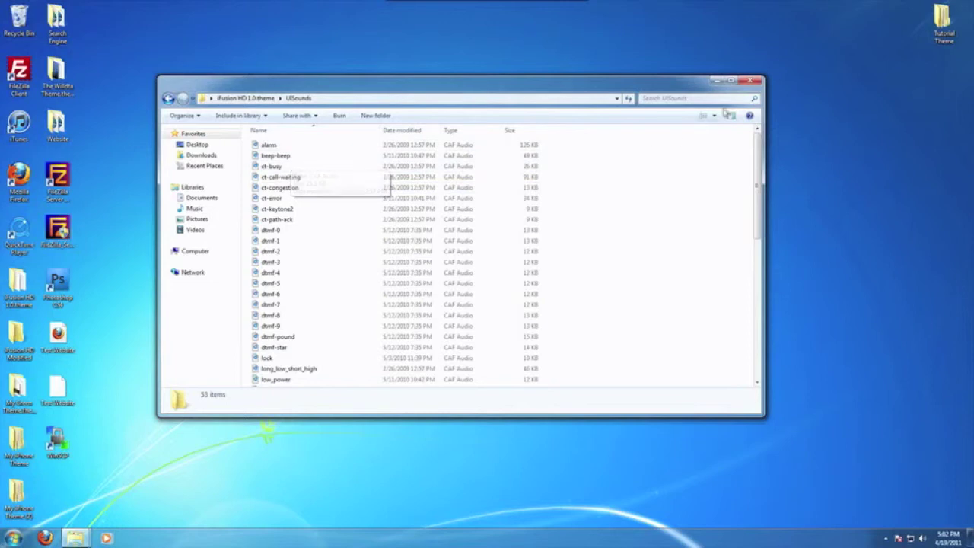
pyautogui.click(752, 80)
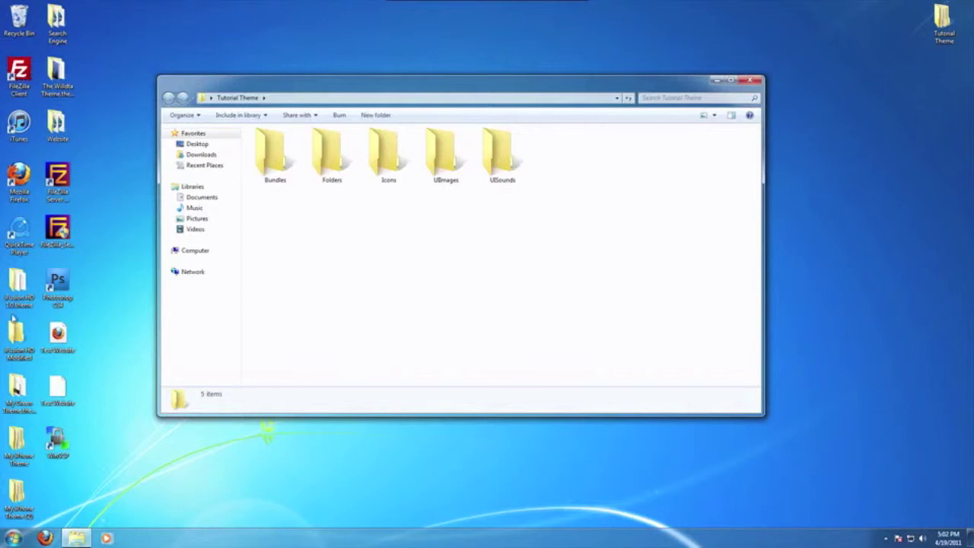
pyautogui.doubleClick(16, 268)
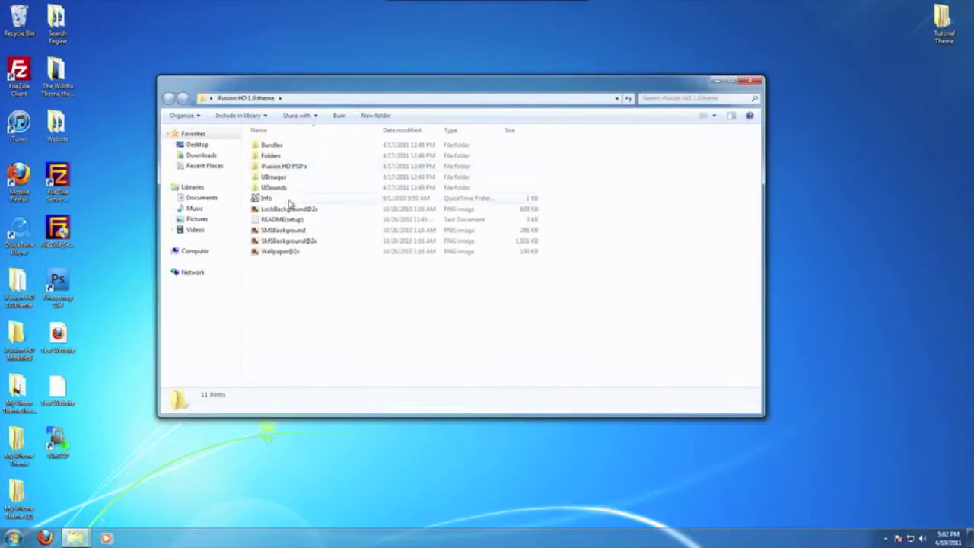
pyautogui.moveTo(322, 85); pyautogui.dragTo(322, 86)
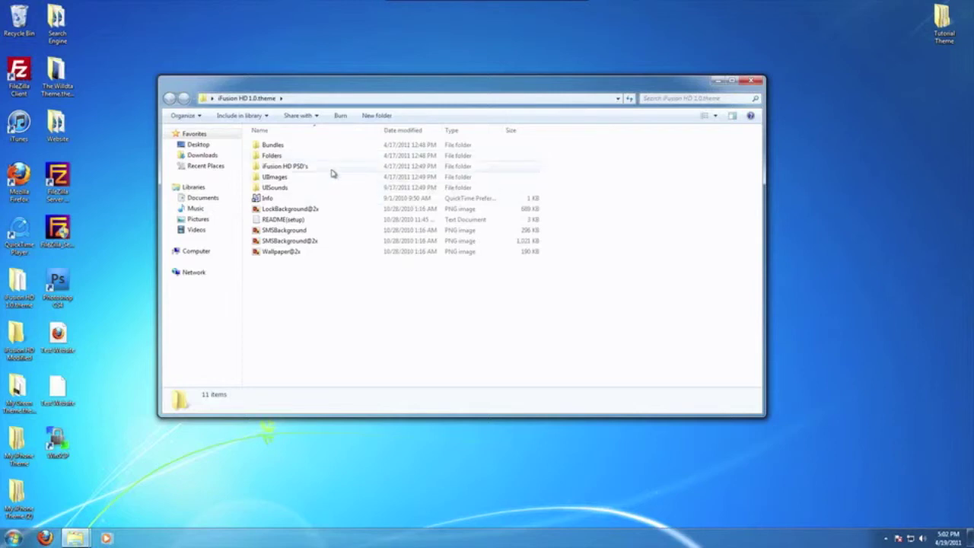
pyautogui.doubleClick(319, 188)
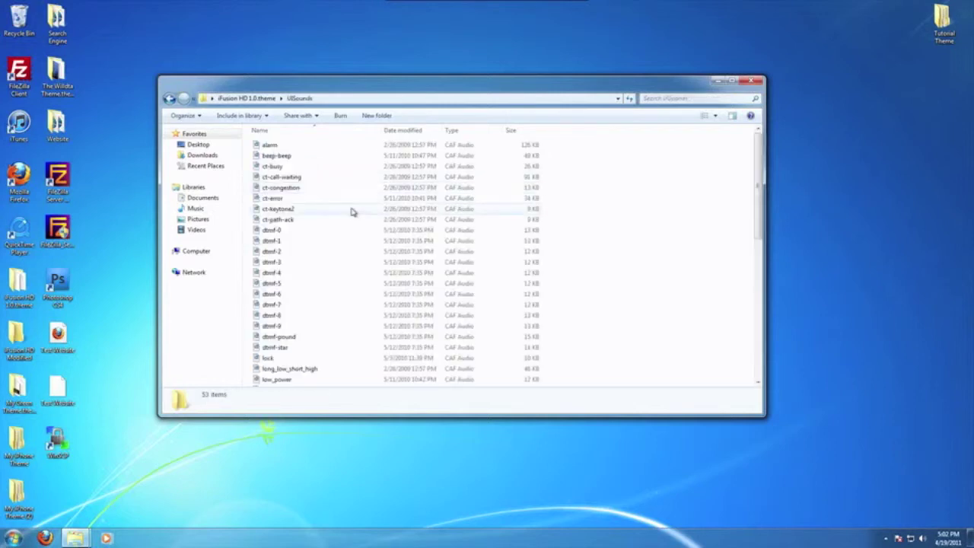
pyautogui.scroll(-10, 276, 356)
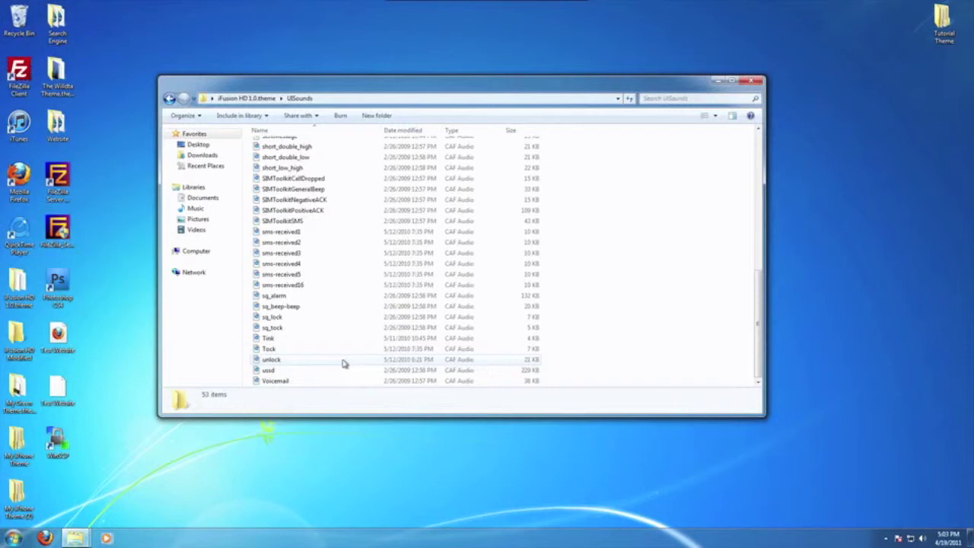
# Play the unlock sound from the iFusion HD 1.0.theme UISounds folder in QuickTime Player, close the player and leave the folder
pyautogui.doubleClick(334, 362)
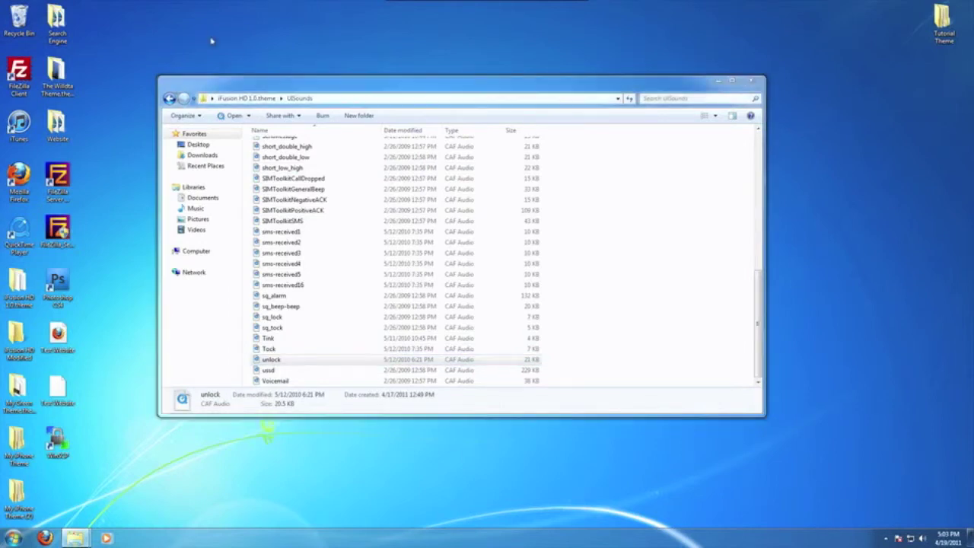
pyautogui.moveTo(175, 58); pyautogui.dragTo(494, 145)
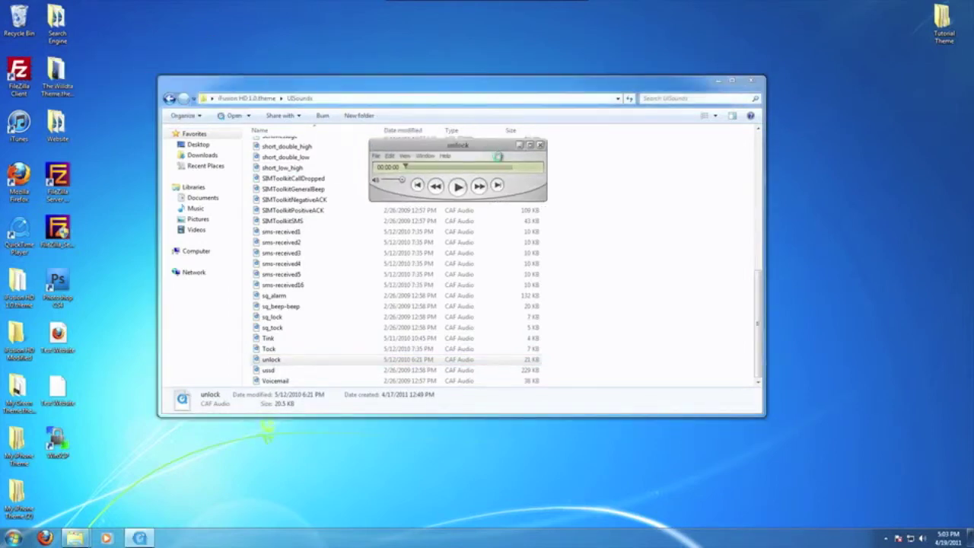
pyautogui.click(457, 186)
pyautogui.click(539, 145)
pyautogui.click(170, 98)
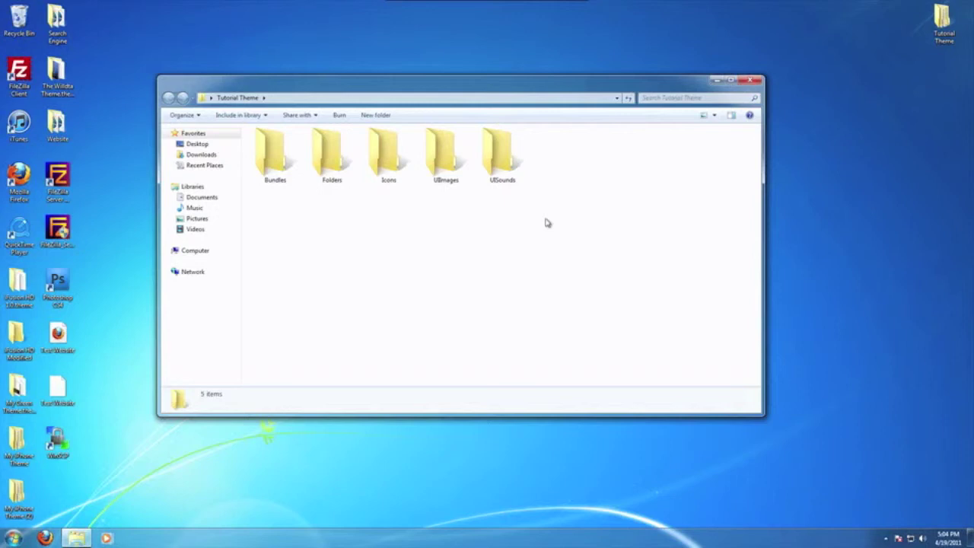
# Create a subfolder named com.apple.springboard inside the Bundles folder of Tutorial Theme
pyautogui.doubleClick(281, 163)
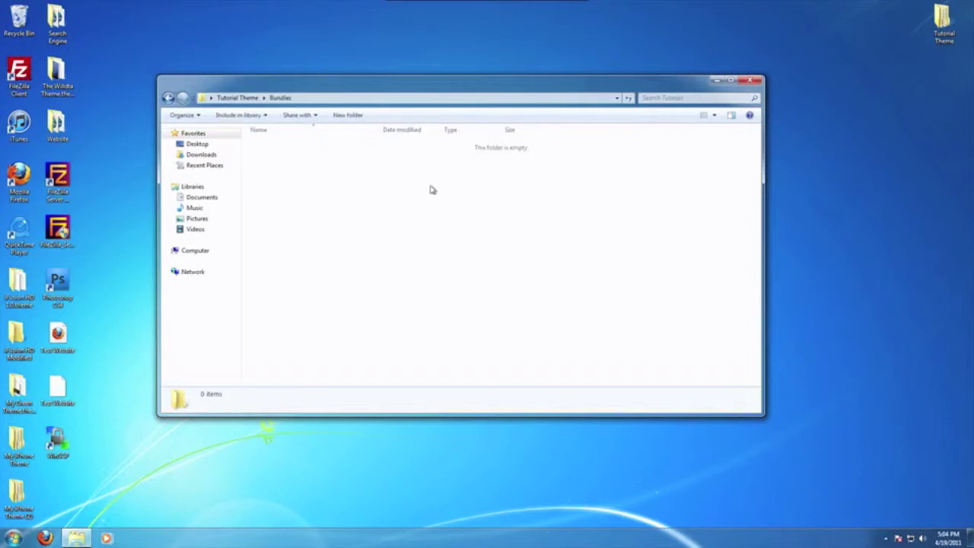
pyautogui.rightClick(340, 190)
pyautogui.moveTo(402, 308)
pyautogui.click(485, 308)
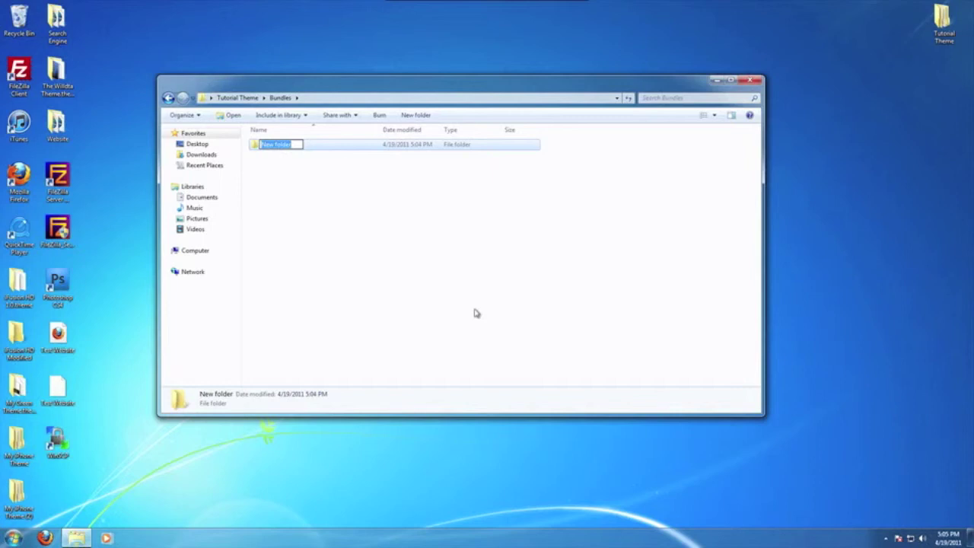
pyautogui.write('com.apple.springboard')
pyautogui.press('Return')
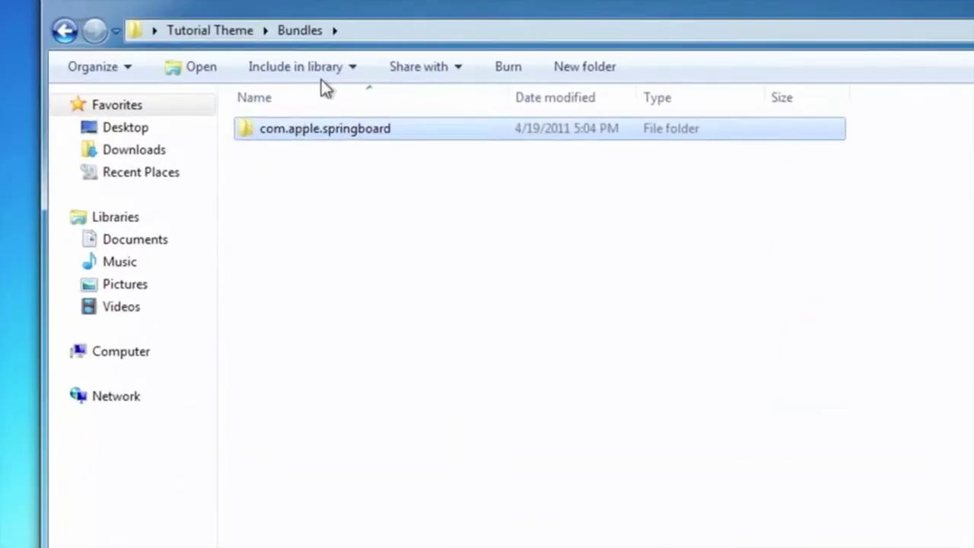
pyautogui.click(309, 196)
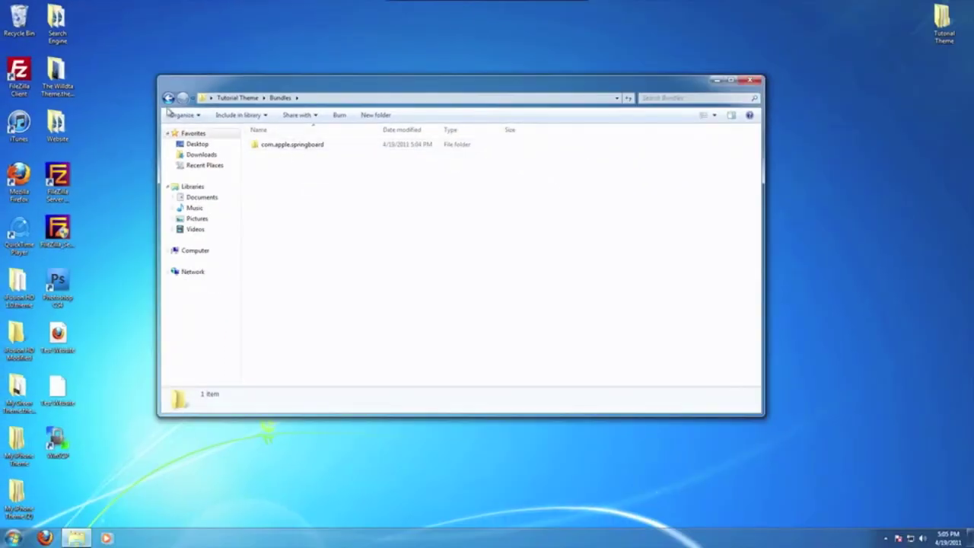
# Create a subfolder named TelephonyUI.framework inside the Folders folder of Tutorial Theme
pyautogui.click(65, 76)
pyautogui.doubleClick(328, 152)
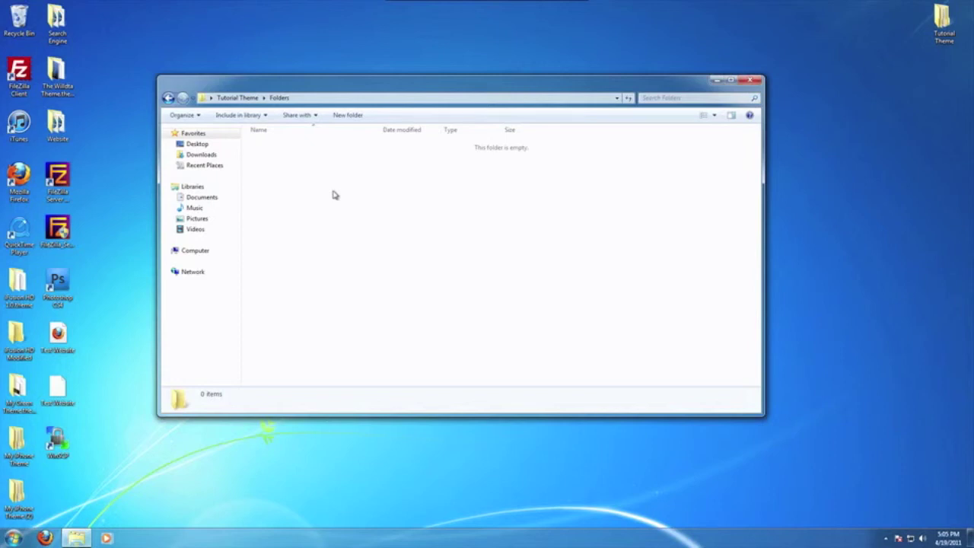
pyautogui.rightClick(304, 161)
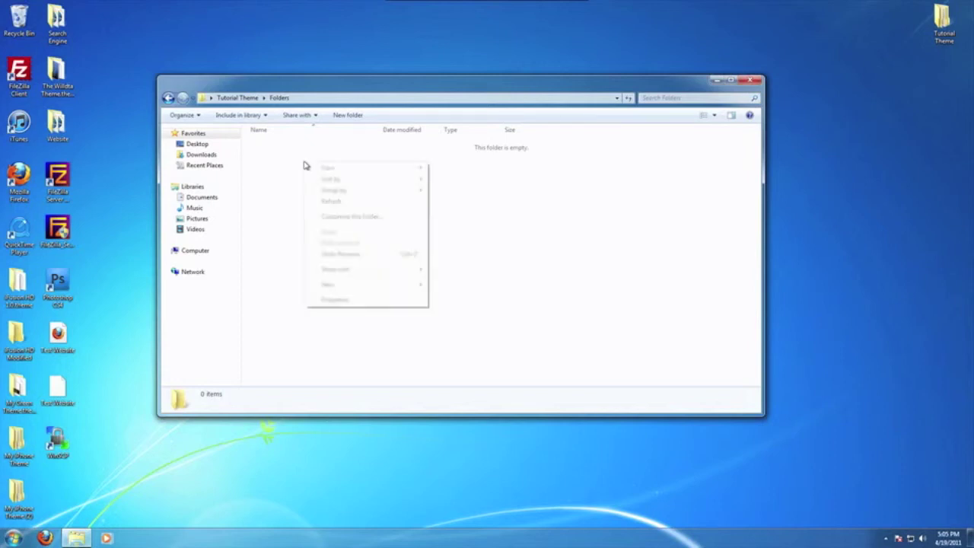
pyautogui.moveTo(350, 286)
pyautogui.click(457, 284)
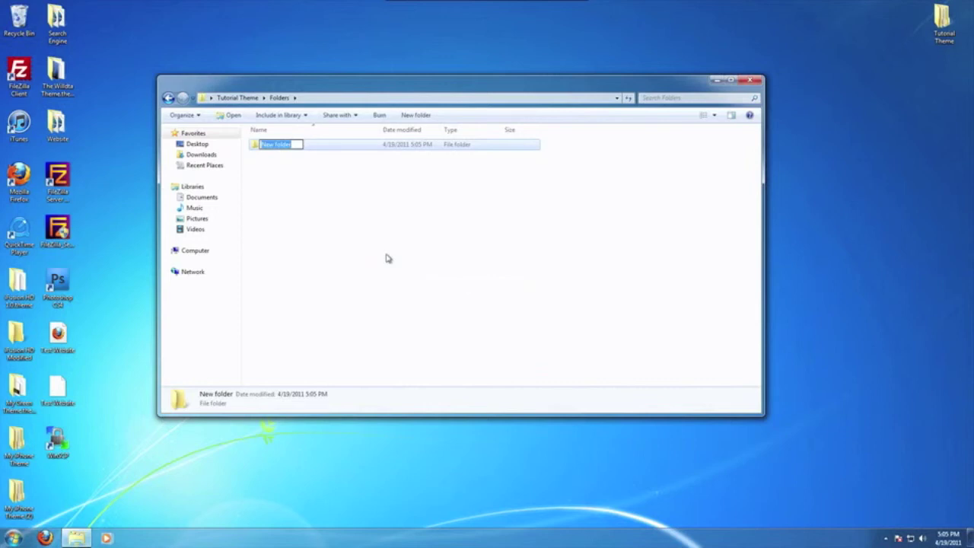
pyautogui.write('TelephonyUI.framework')
pyautogui.press('Return')
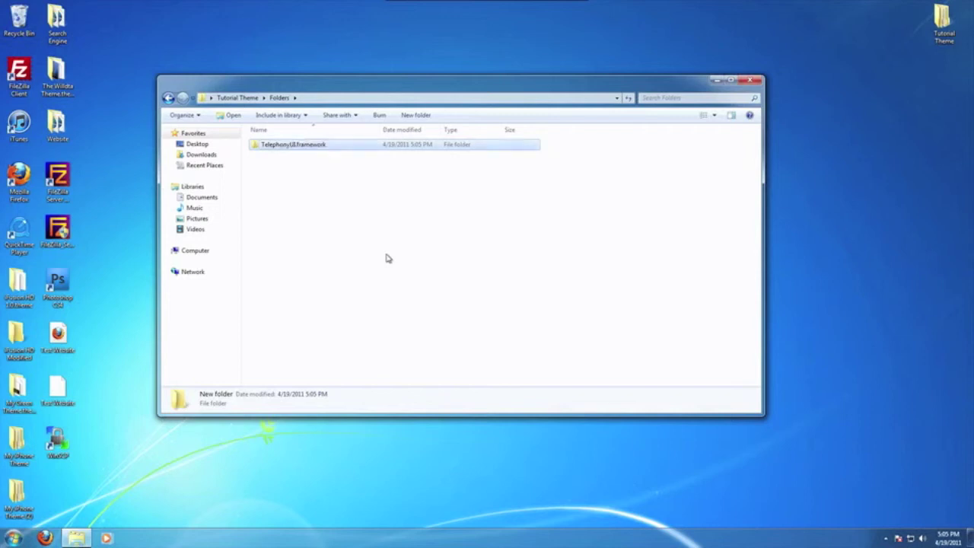
pyautogui.click(265, 166)
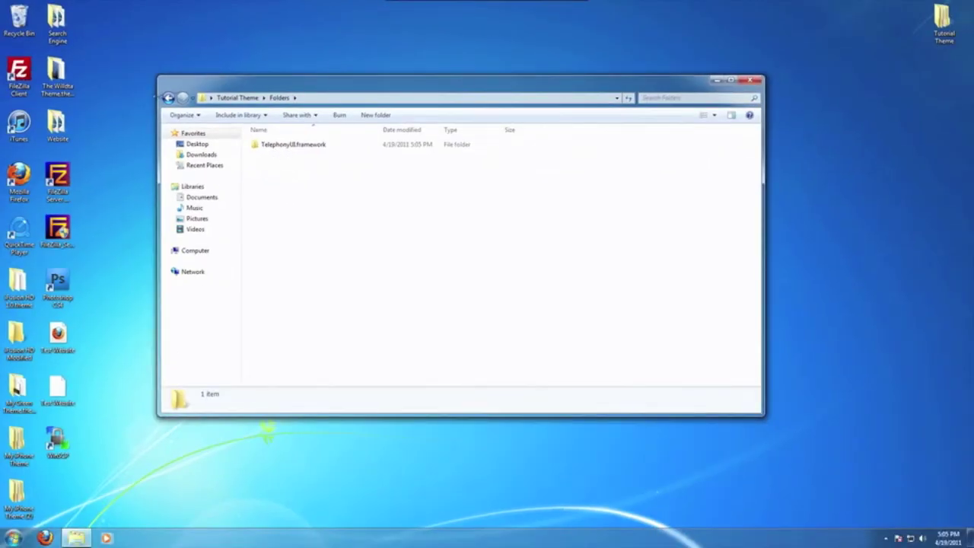
# Return to the main Tutorial Theme folder and close its window
pyautogui.press('BackSpace')
pyautogui.click(451, 232)
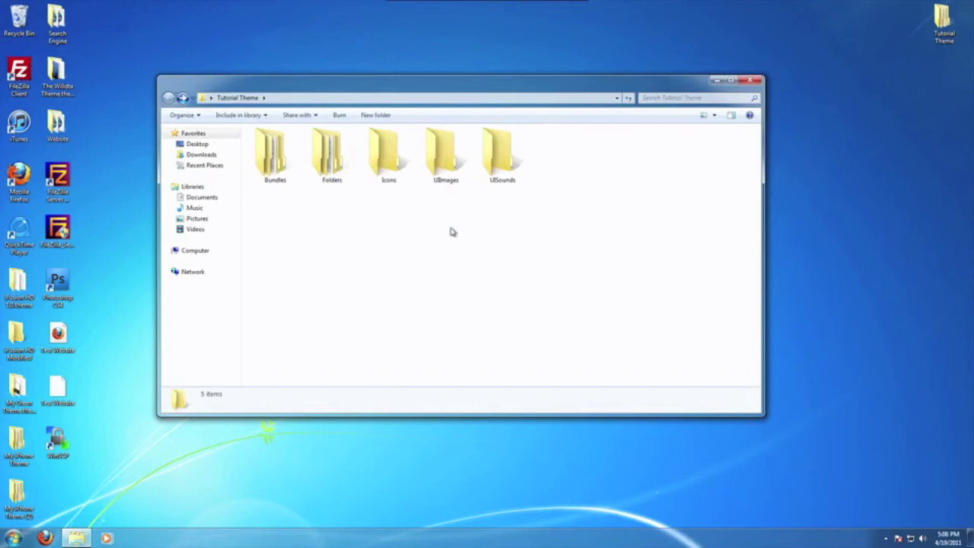
pyautogui.click(751, 80)
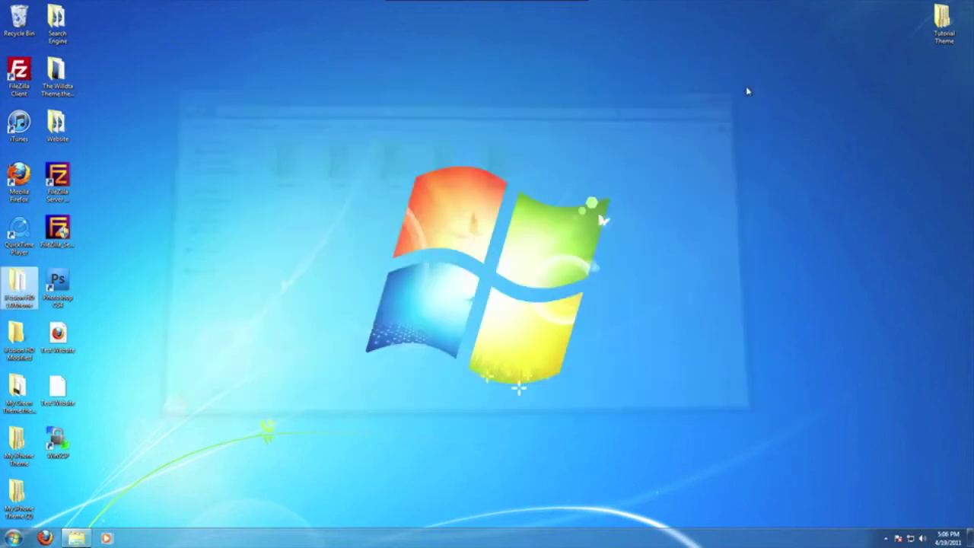
pyautogui.click(506, 146)
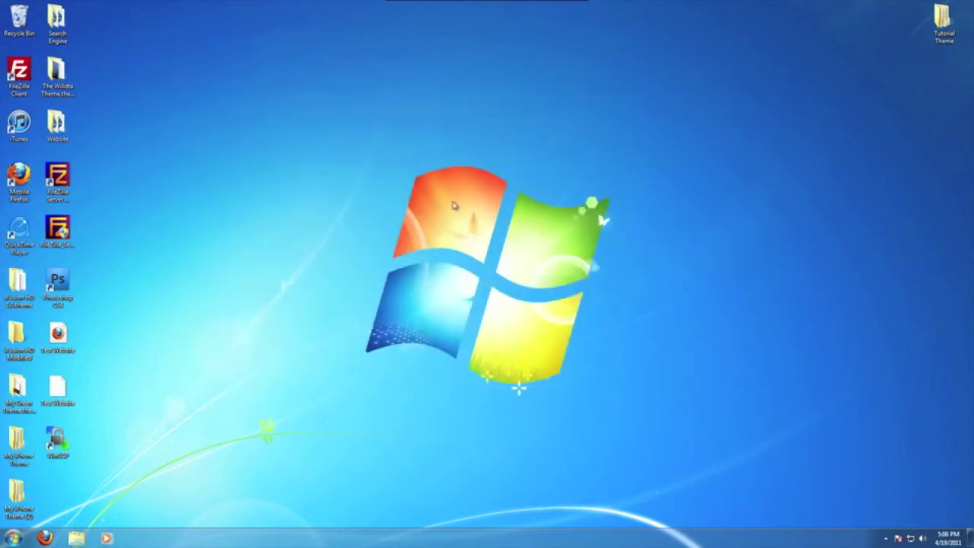